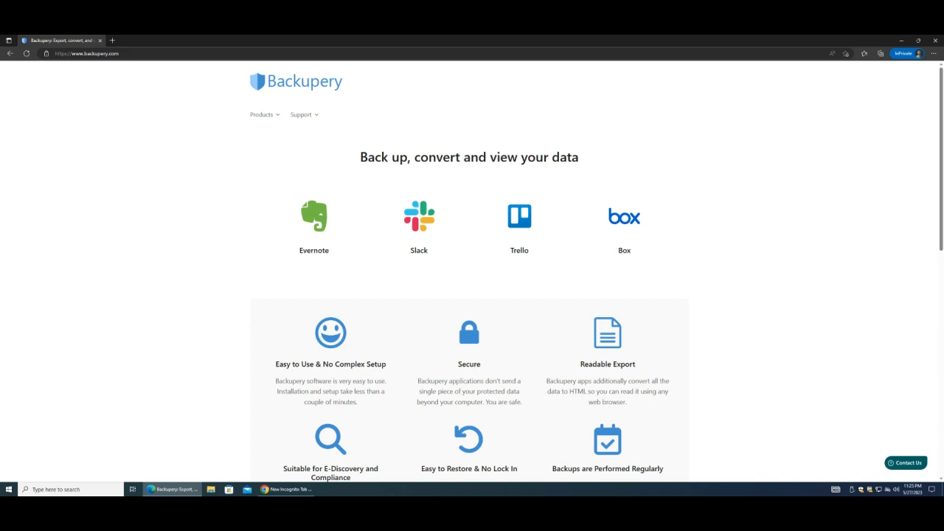
Choose the Slack product on the Backupery home page to reach Backupery for Slack.
click(424, 224)
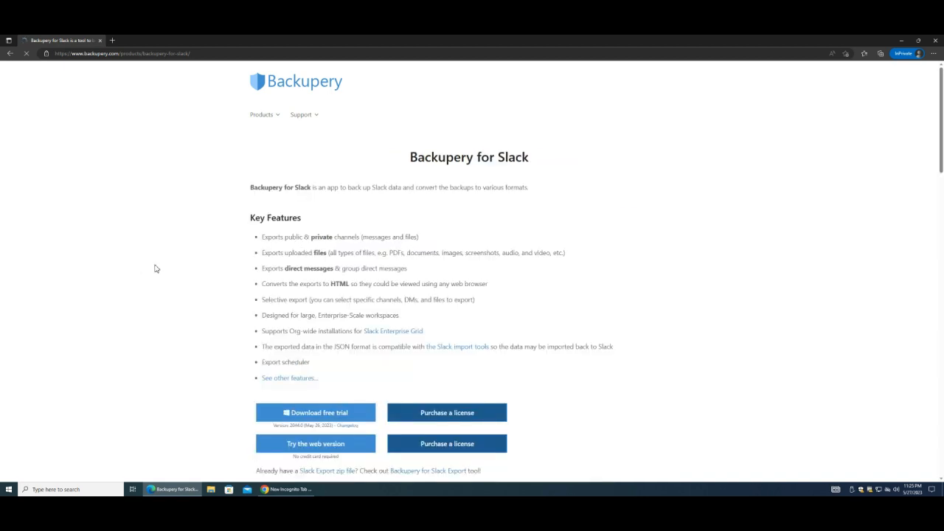
Launch the Backupery for Slack web version via 'Try the web version'.
click(322, 448)
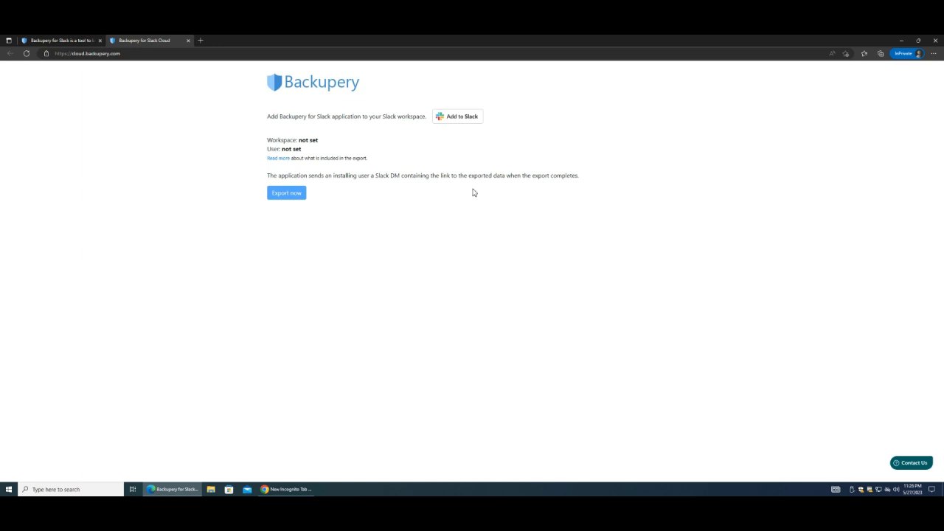
Use Add to Slack and sign in to myworkspace with email and password.
click(463, 118)
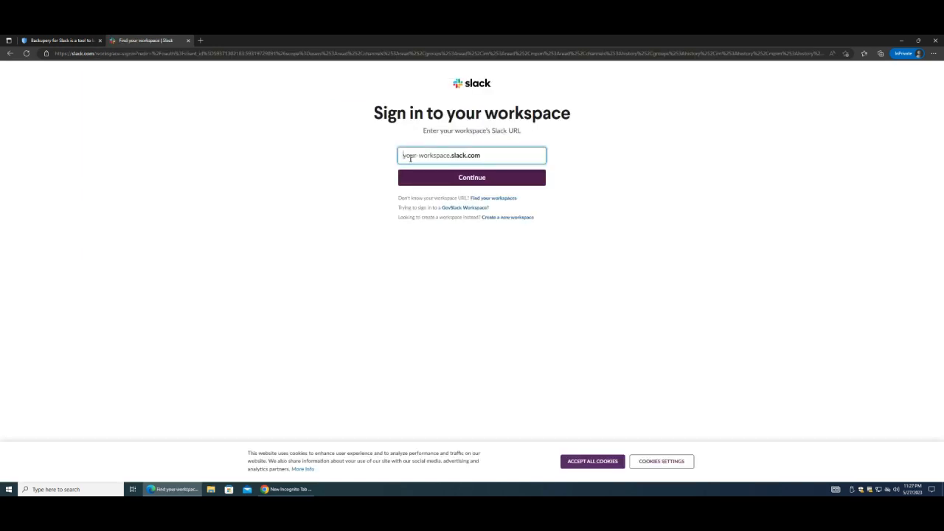
text(test041-workspace)
click(468, 180)
click(502, 298)
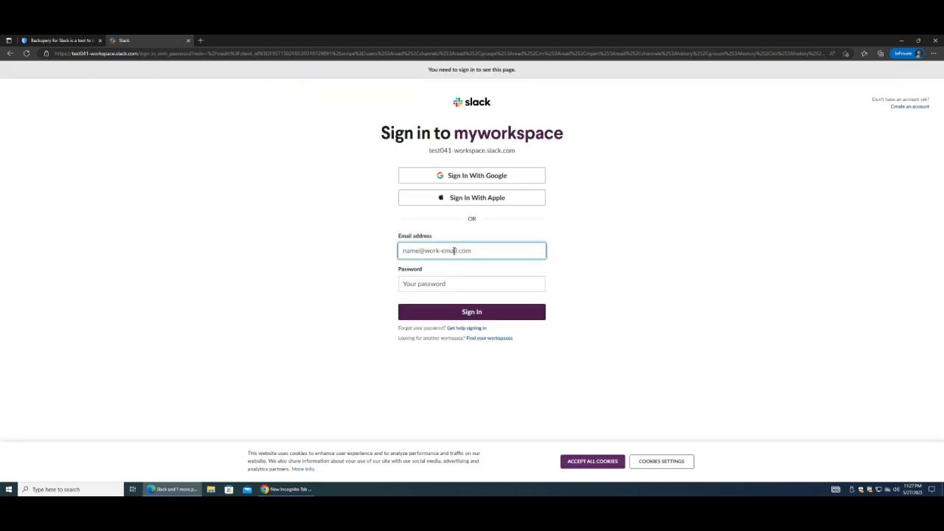
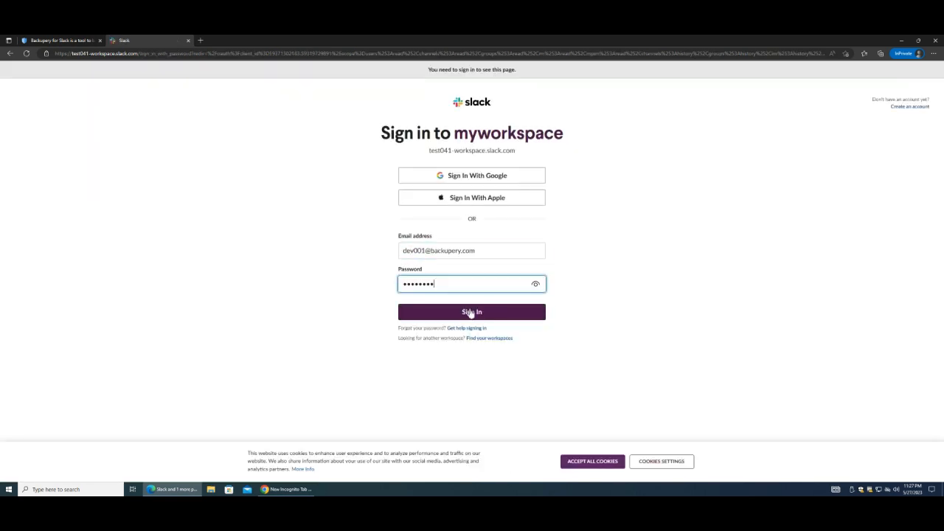
click(473, 314)
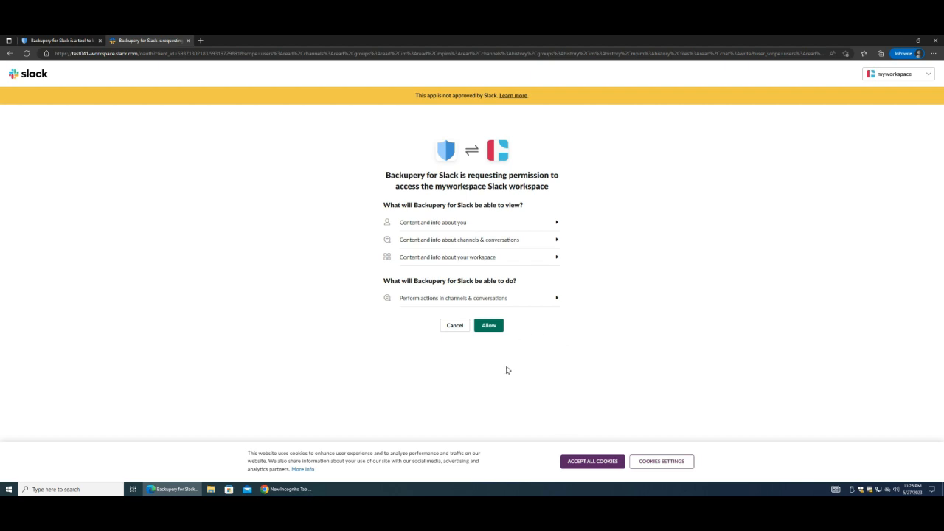
Allow Backupery for Slack access to the myworkspace workspace.
click(489, 329)
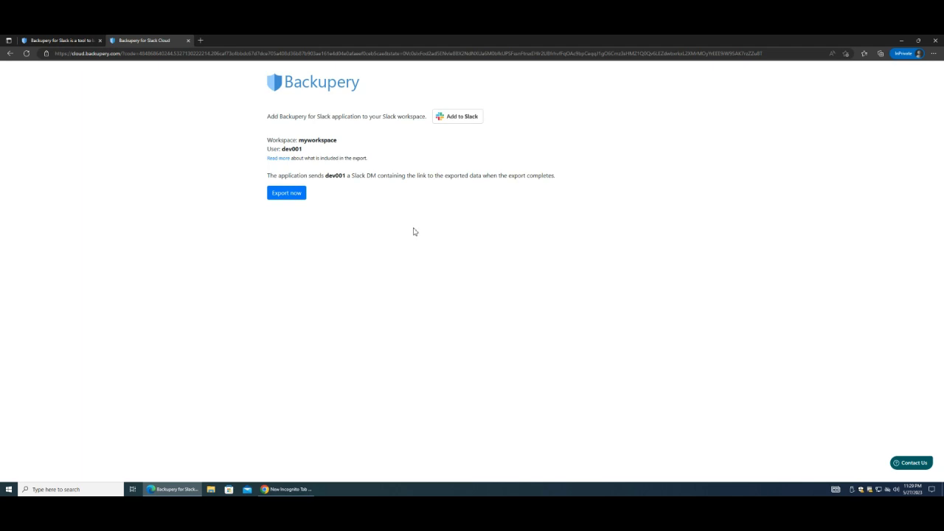
Select the connected user's name, then switch to the Chrome incognito window.
double_click(293, 150)
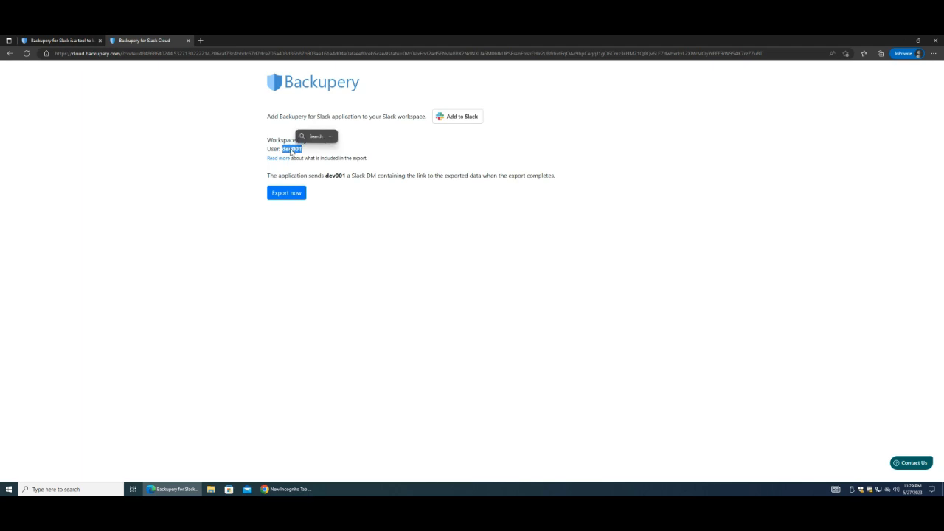
click(397, 191)
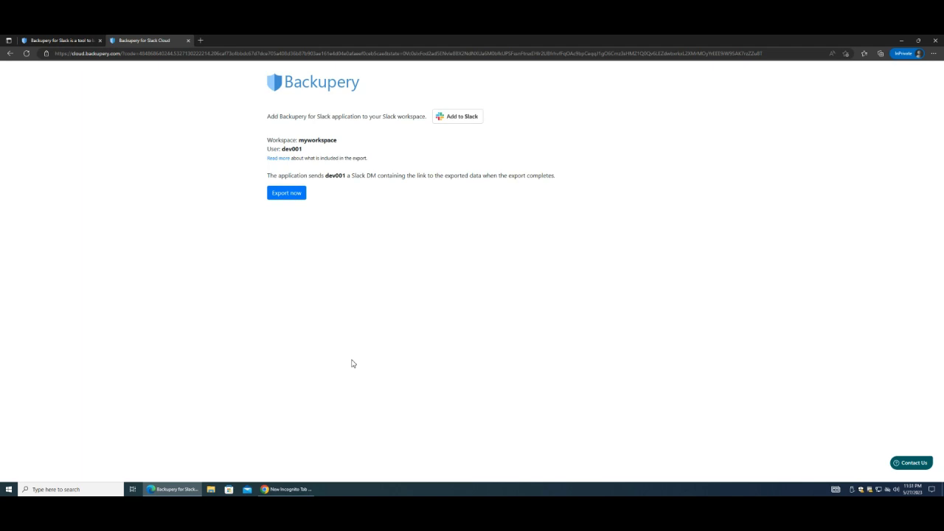
click(285, 490)
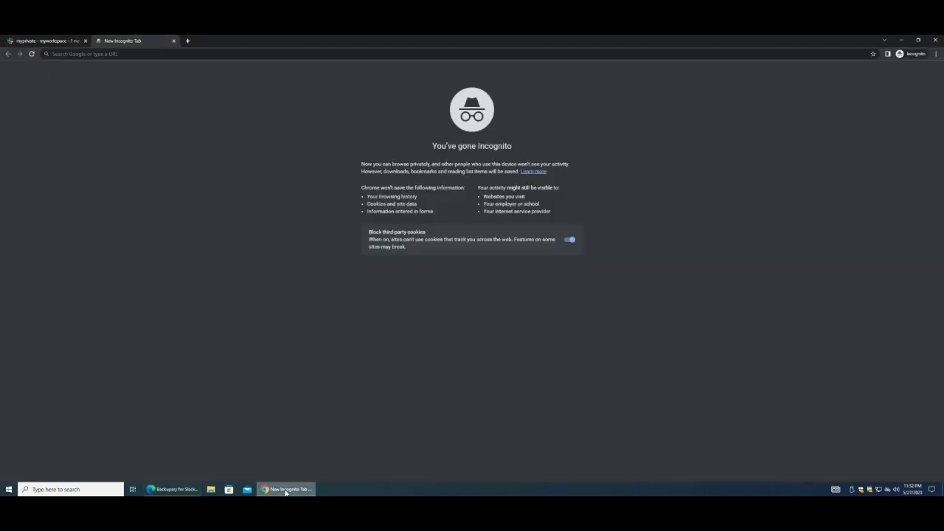
click(59, 41)
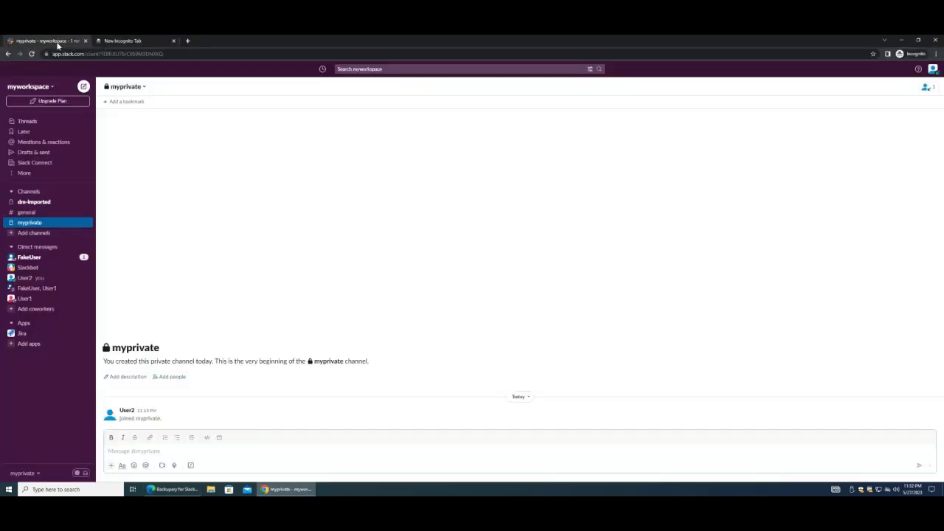
click(25, 278)
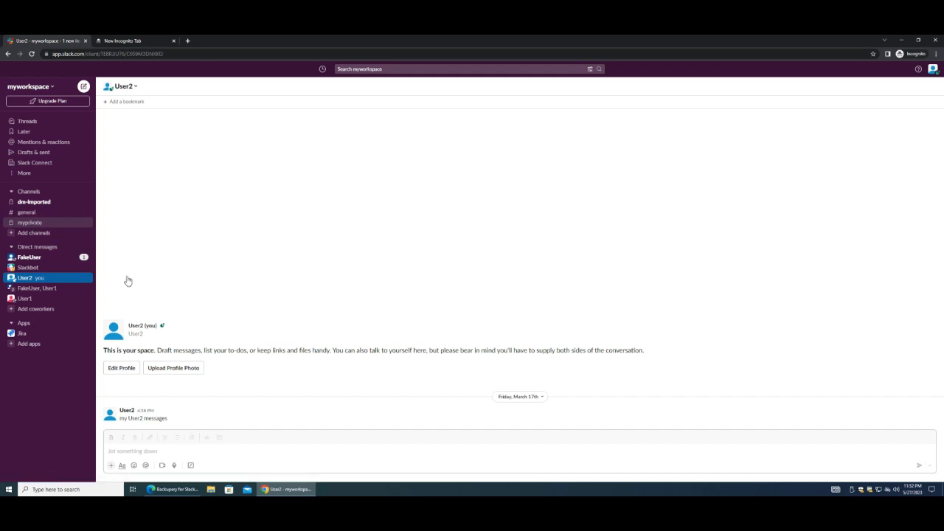
click(34, 224)
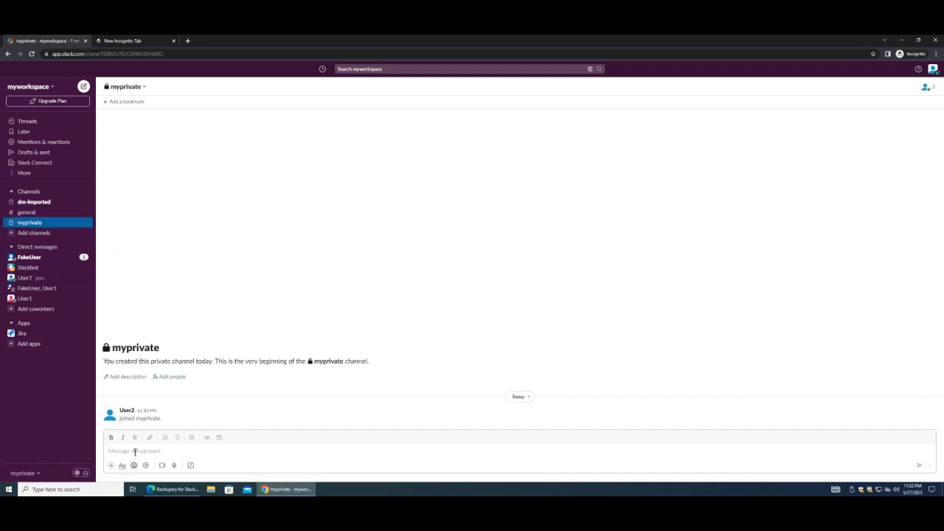
text(/)
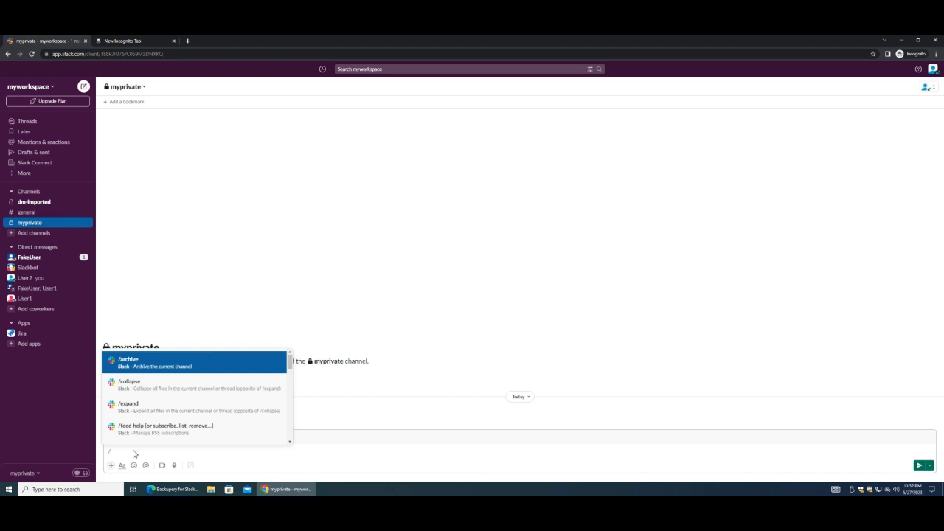
text(invite @)
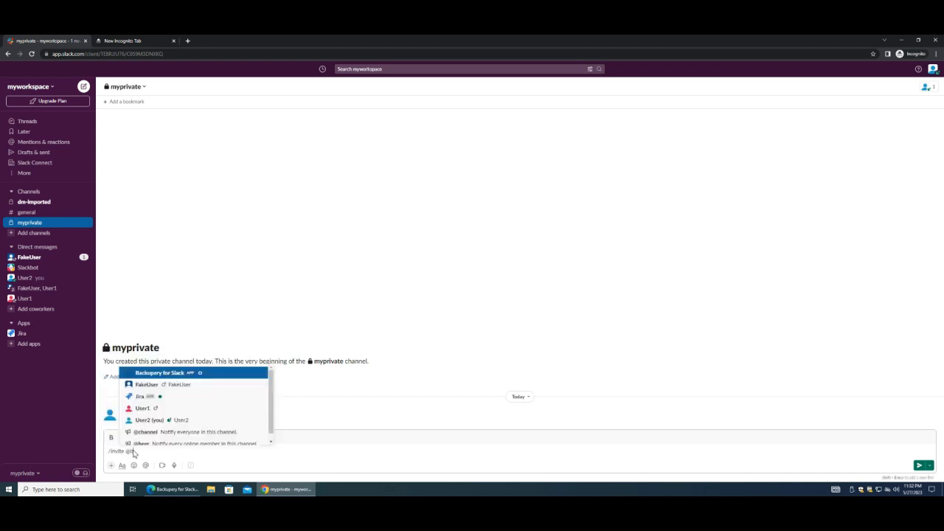
text(backup)
key(Return)
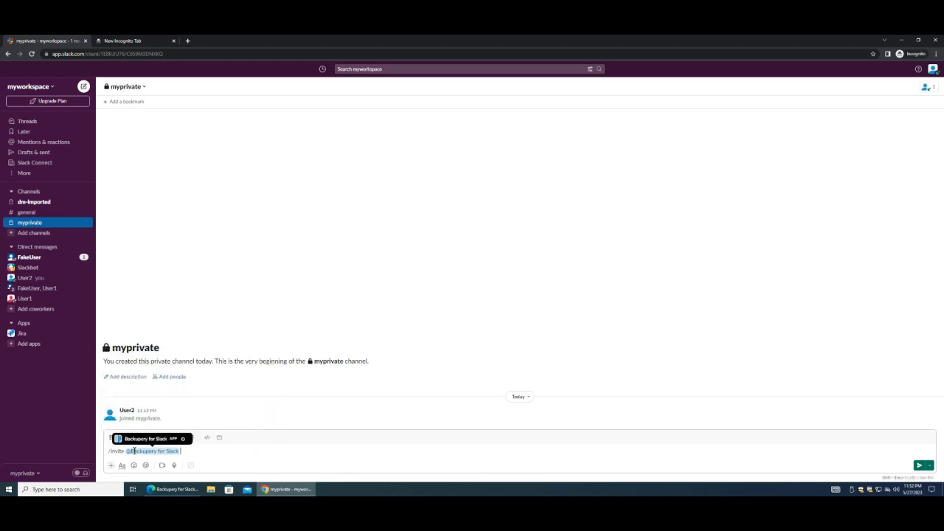
key(Return)
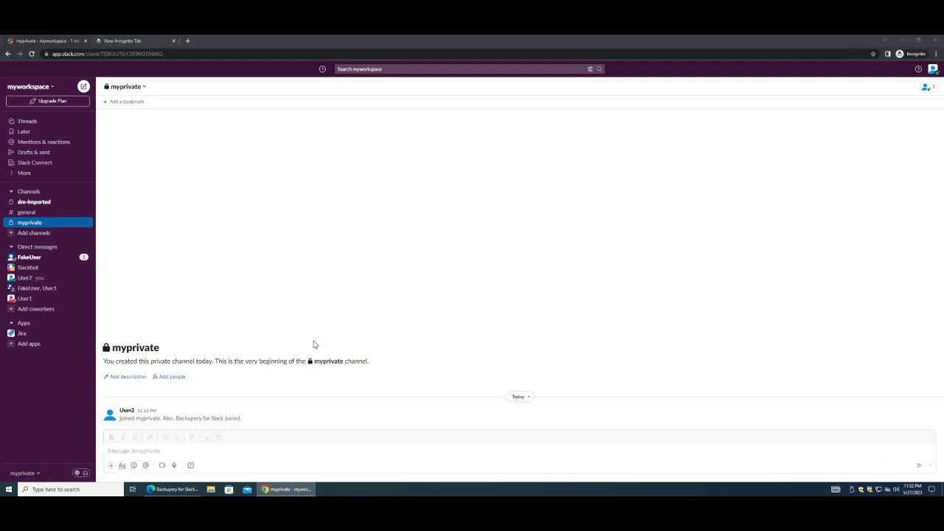
click(177, 490)
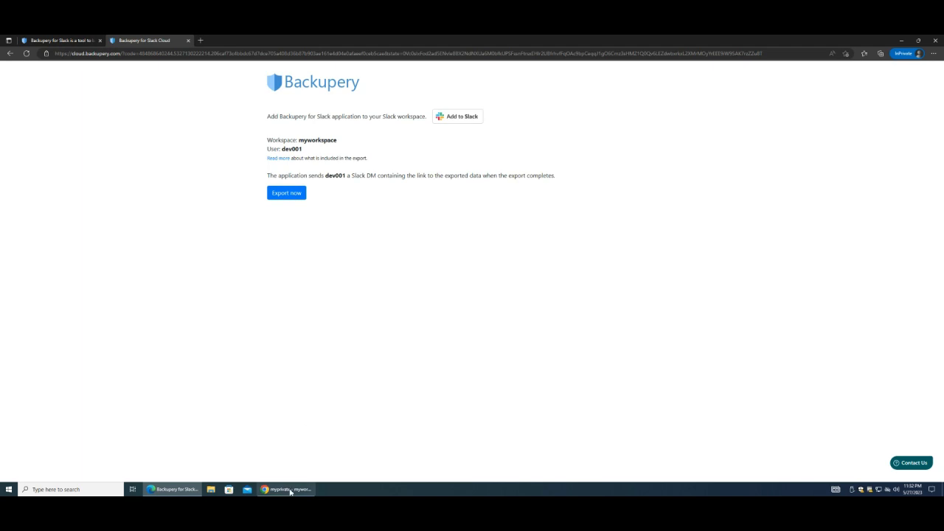
Switch to the Chrome window showing Slack's myprivate channel.
mouse_move(289, 490)
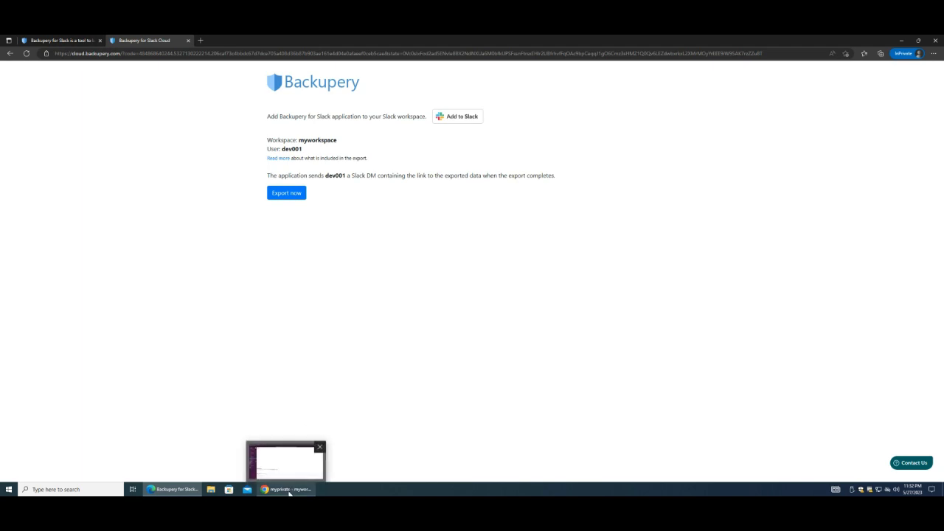
click(290, 490)
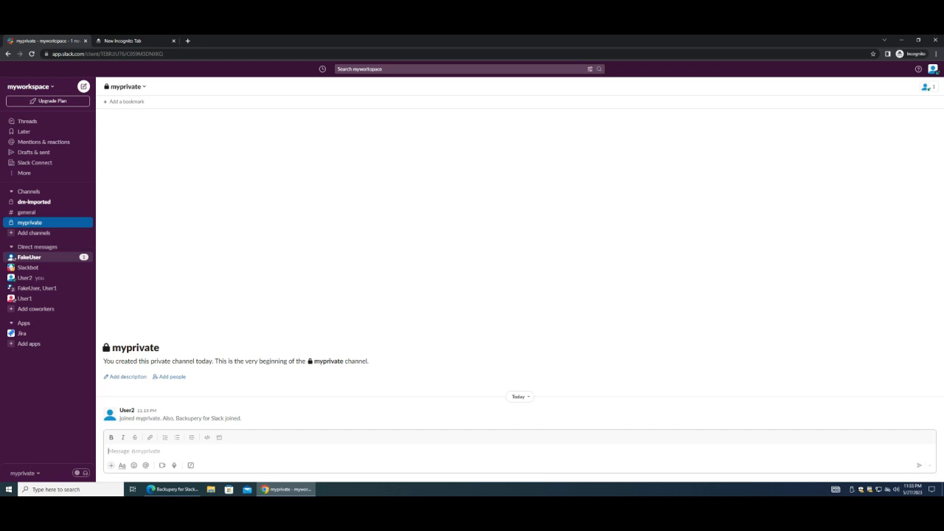
Install Backupery for Slack Assistant from its URL, allow it on myworkspace, and return to Edge.
click(140, 40)
click(139, 54)
text(https://slack.com/apps/A022EDUN329-backupery-for-slack-assistant)
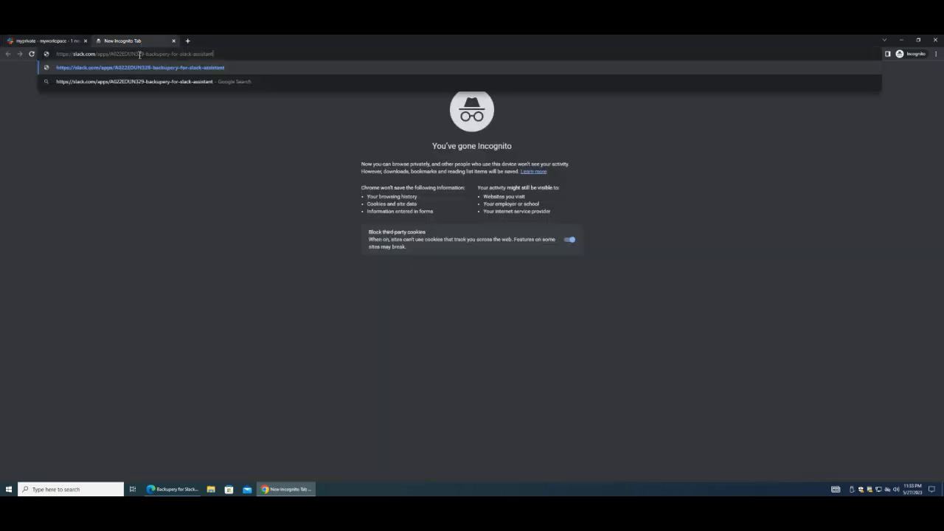
key(Return)
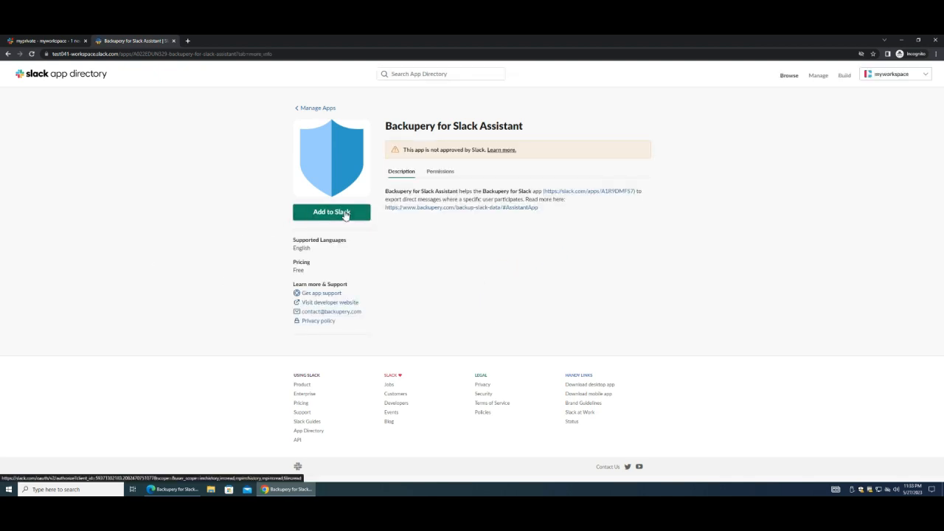
click(344, 213)
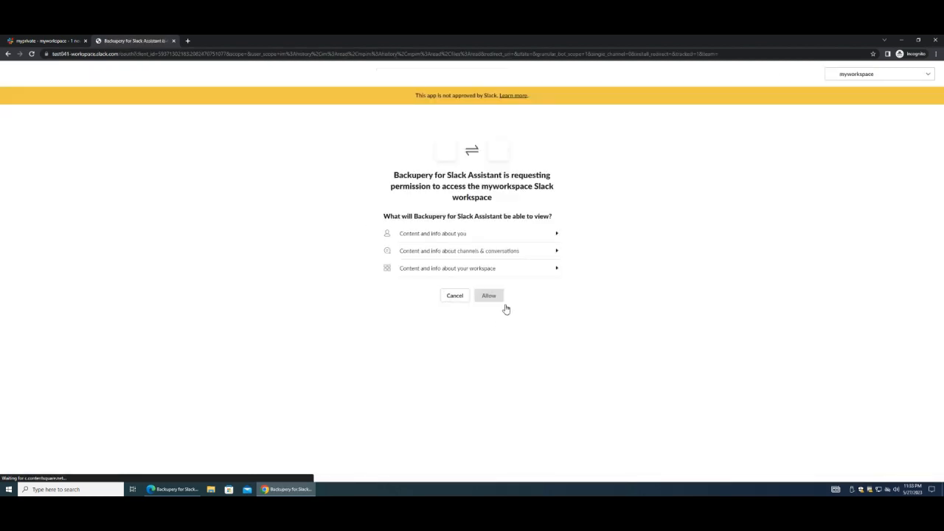
click(492, 298)
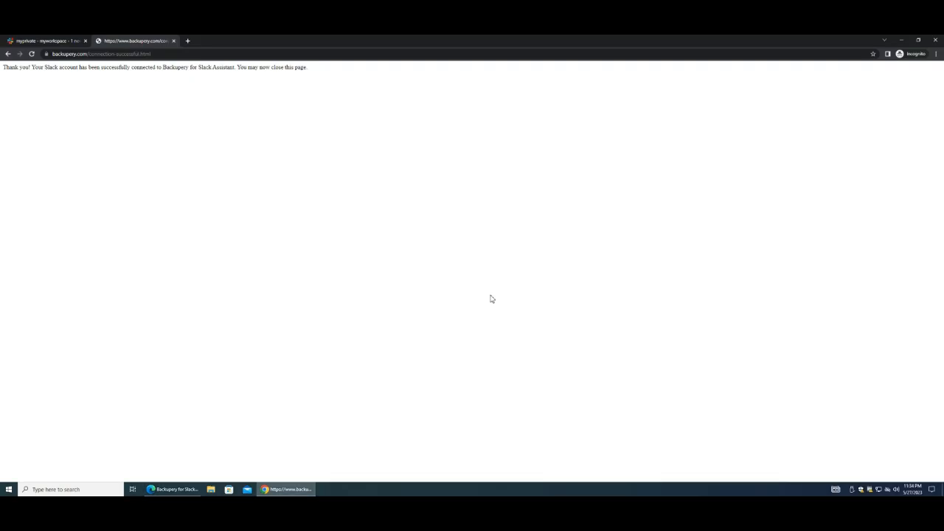
key(alt+Tab)
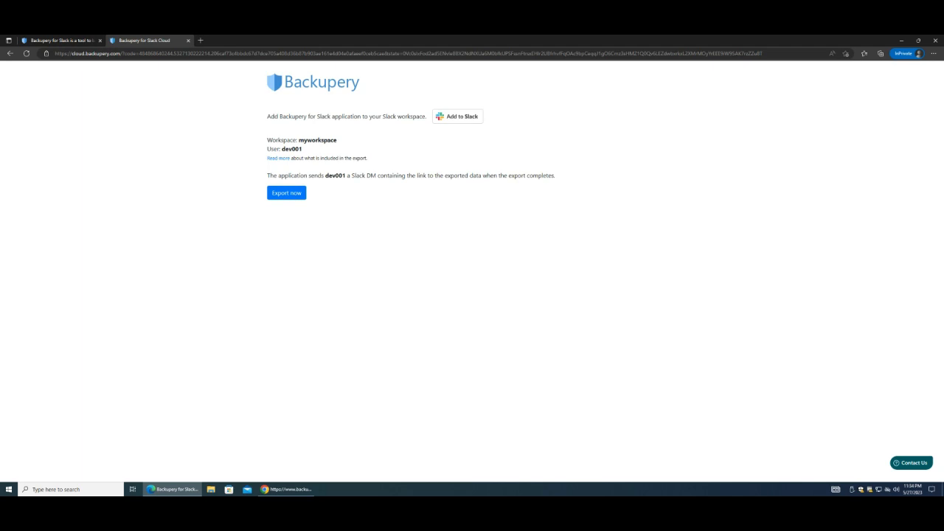
Run the workspace export in test mode, getting export ID X58TS2VS, and open a new tab.
click(287, 194)
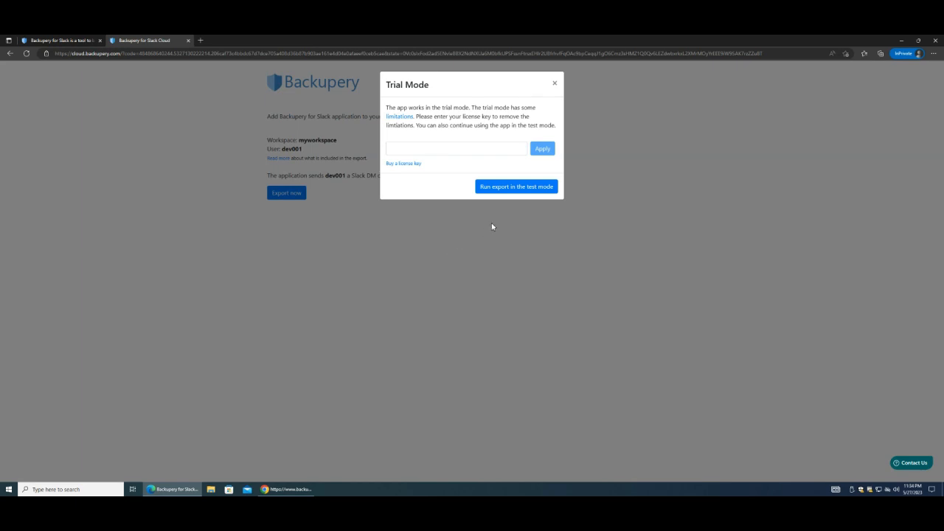
click(500, 189)
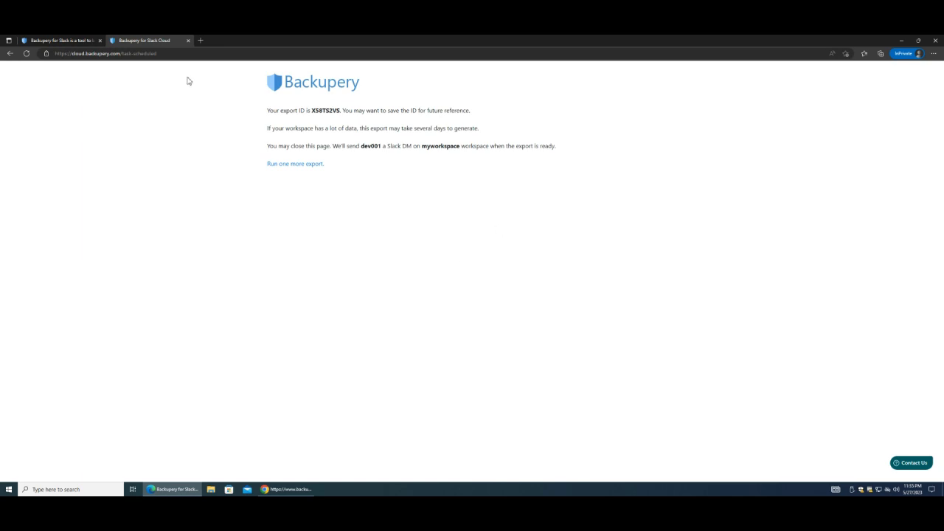
click(201, 41)
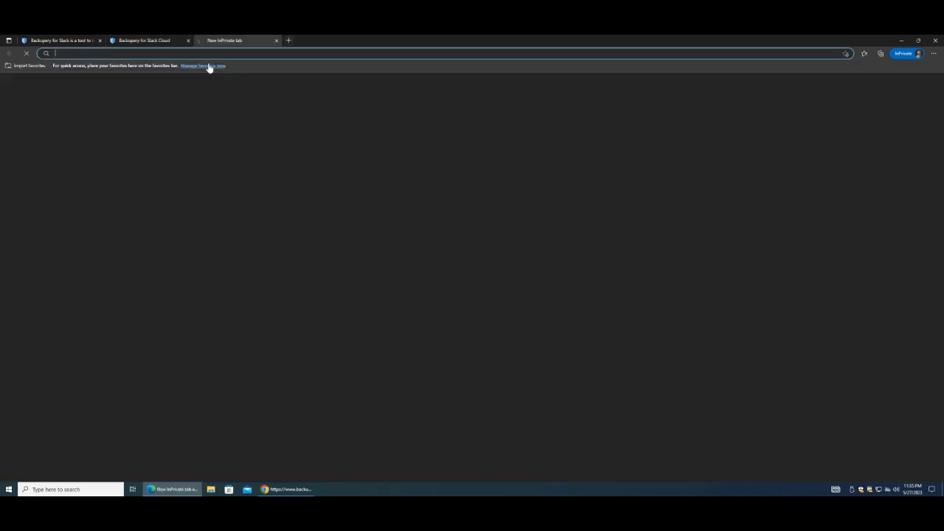
Load test041-workspace.slack.com in the new tab.
text(test0)
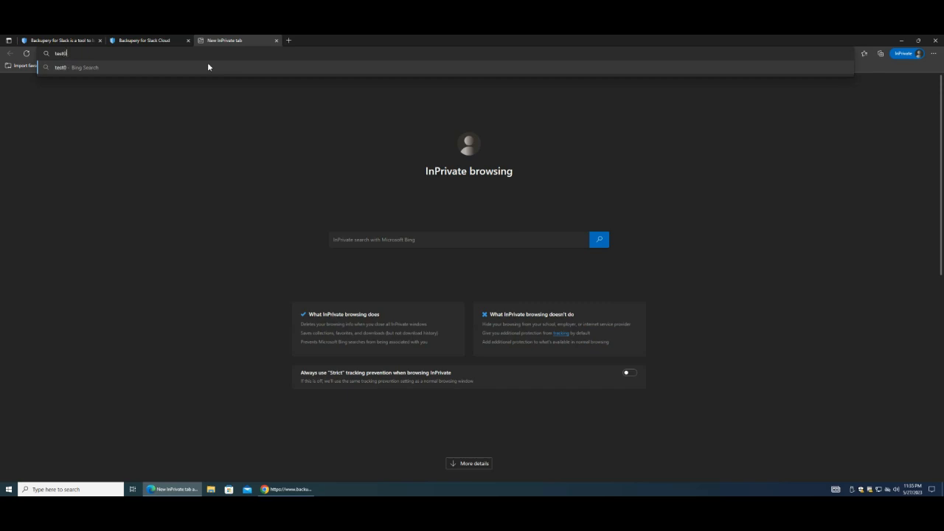
text(41-workspace.slack.com/)
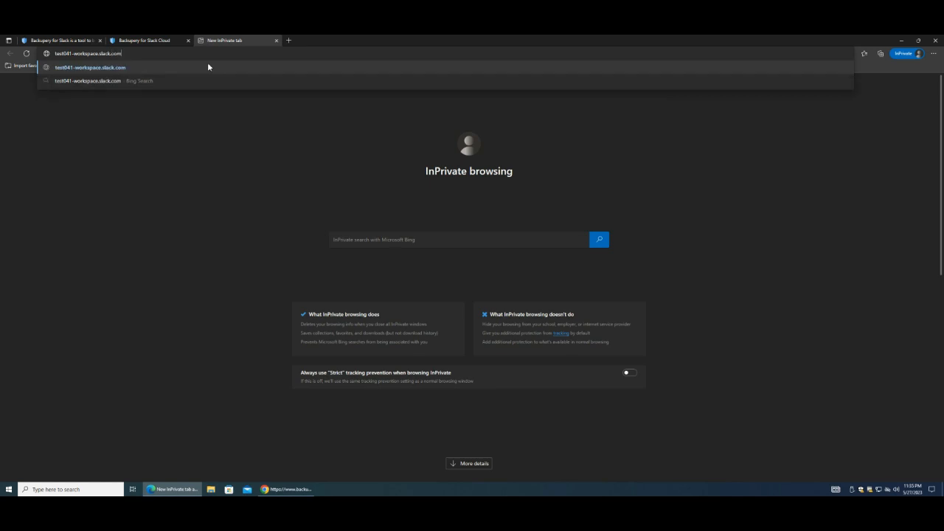
key(Return)
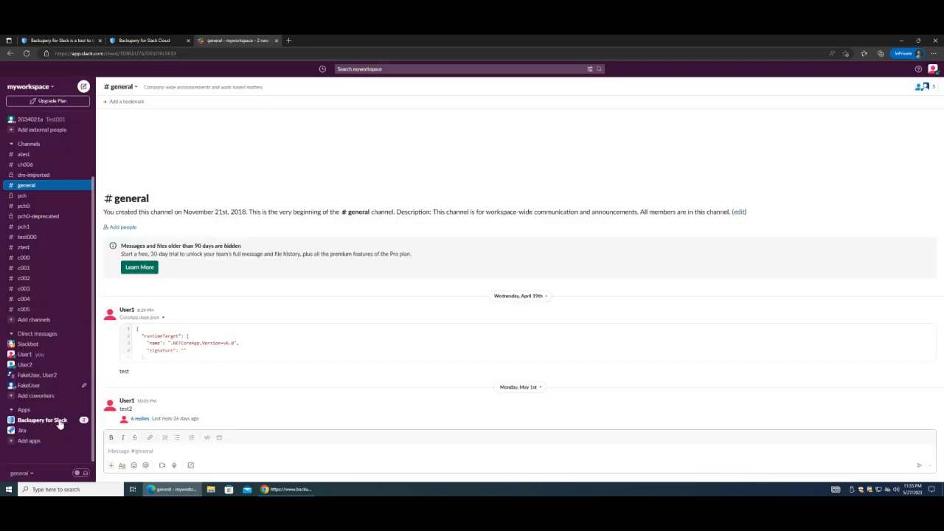
Open the Backupery for Slack app chat and check the message confirming export X58TS2VS started.
click(59, 423)
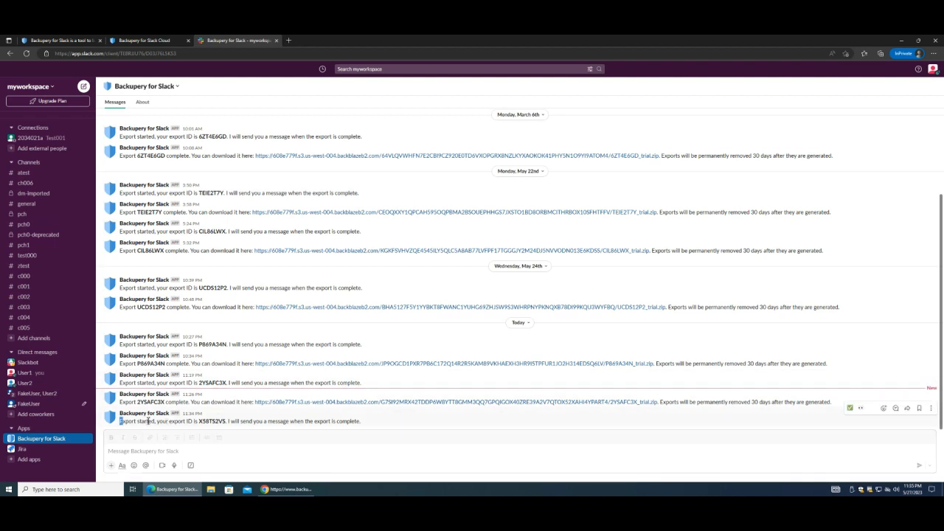
drag(121, 421, 372, 426)
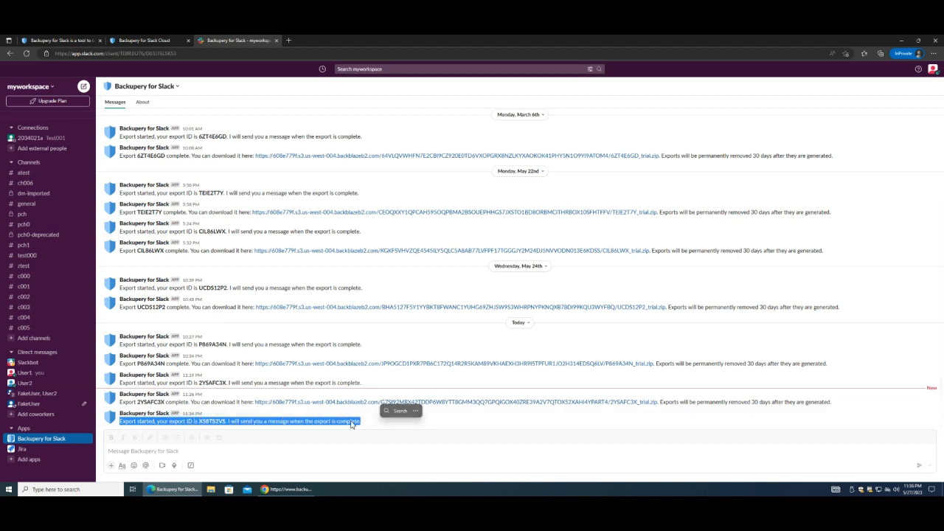
click(354, 426)
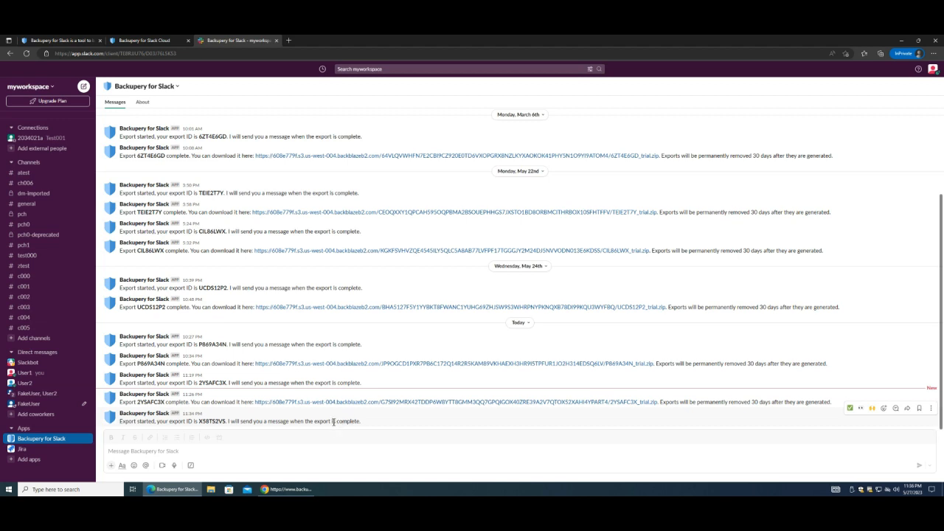